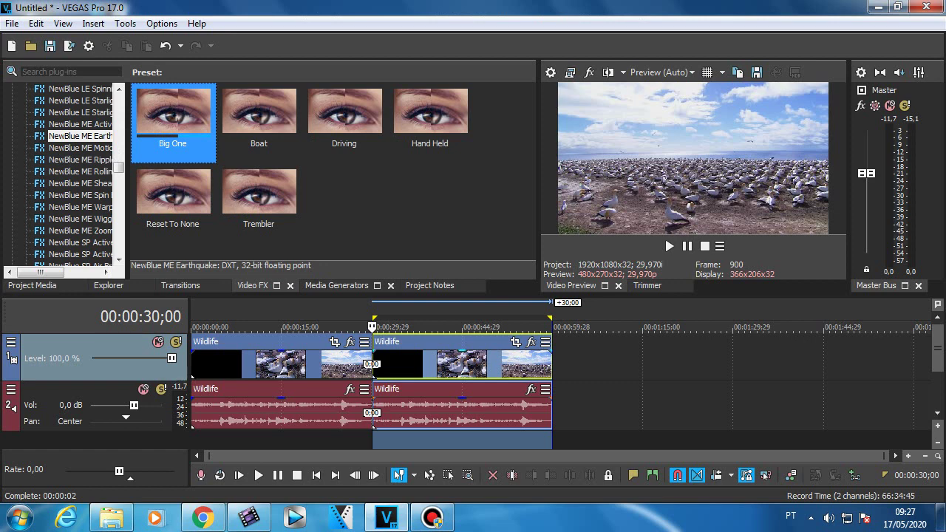
# Apply the NewBlue ME Earthquake effect with the Big One preset to the second Wildlife video event, continuing with the trial
pyautogui.moveTo(173, 113); pyautogui.dragTo(462, 362)
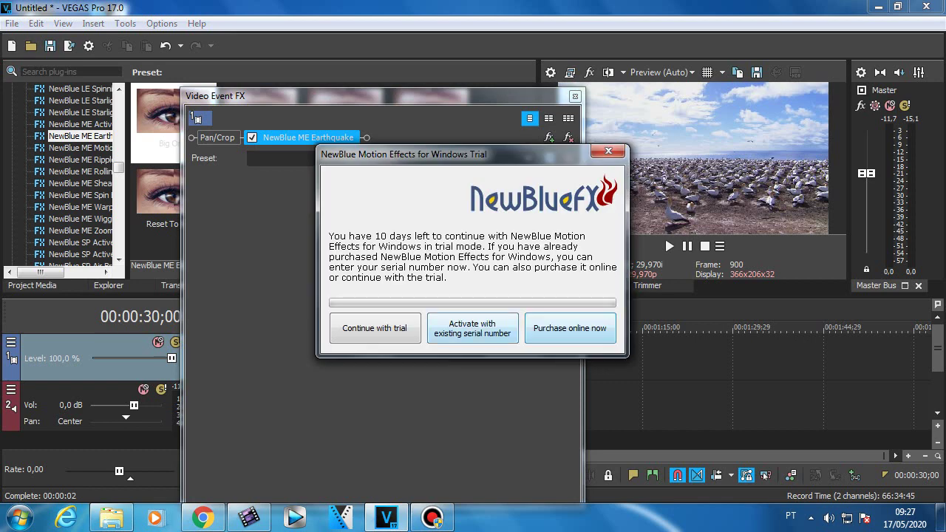
pyautogui.click(374, 327)
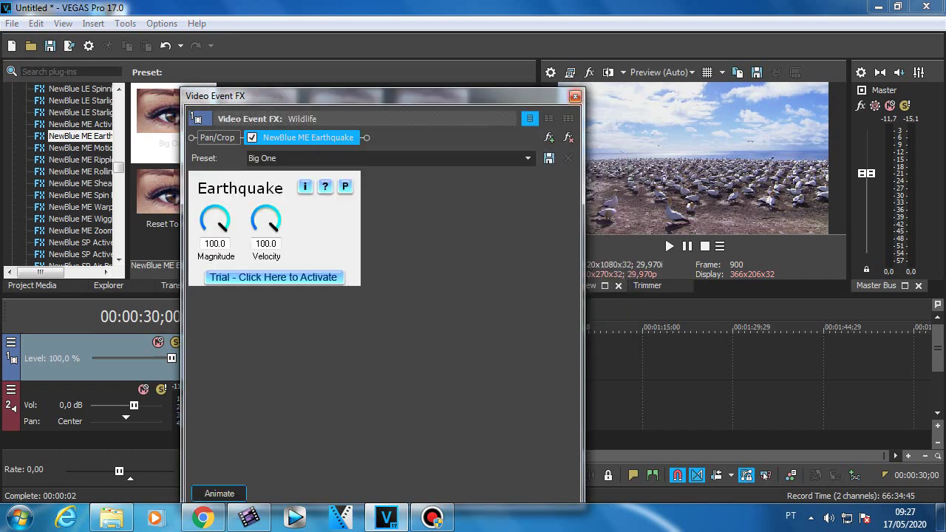
pyautogui.click(575, 96)
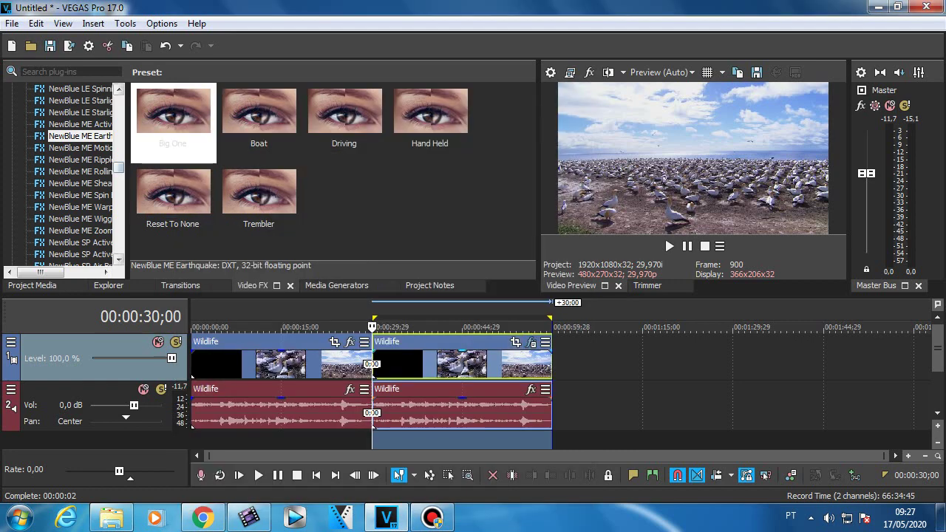
# Apply the LAB Adjust effect with the Invert Luminosity preset to the second Wildlife video event
pyautogui.scroll(10, 63, 174)
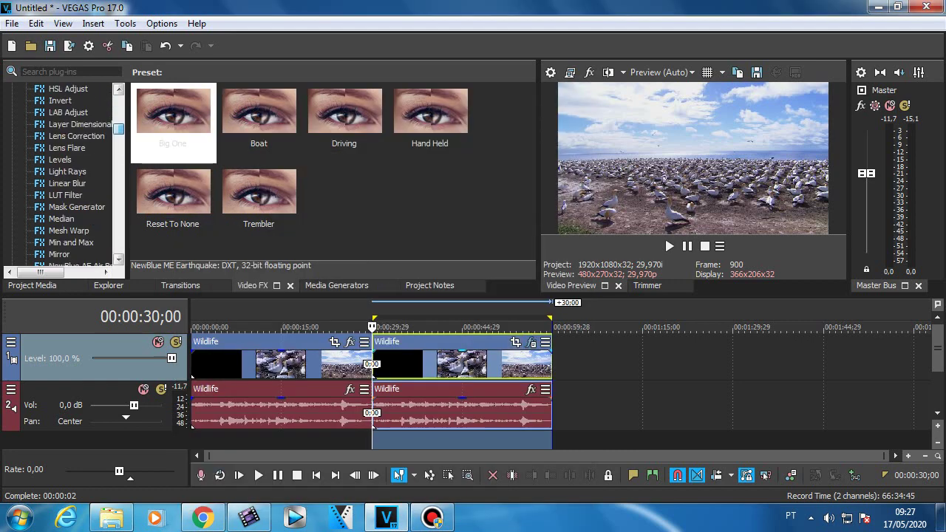
pyautogui.moveTo(118, 129); pyautogui.dragTo(119, 128)
pyautogui.click(69, 124)
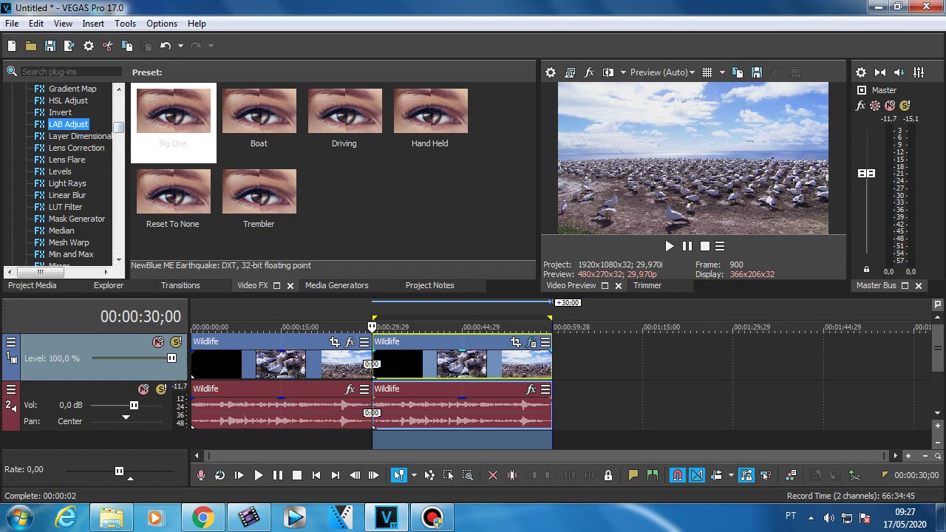
pyautogui.click(430, 195)
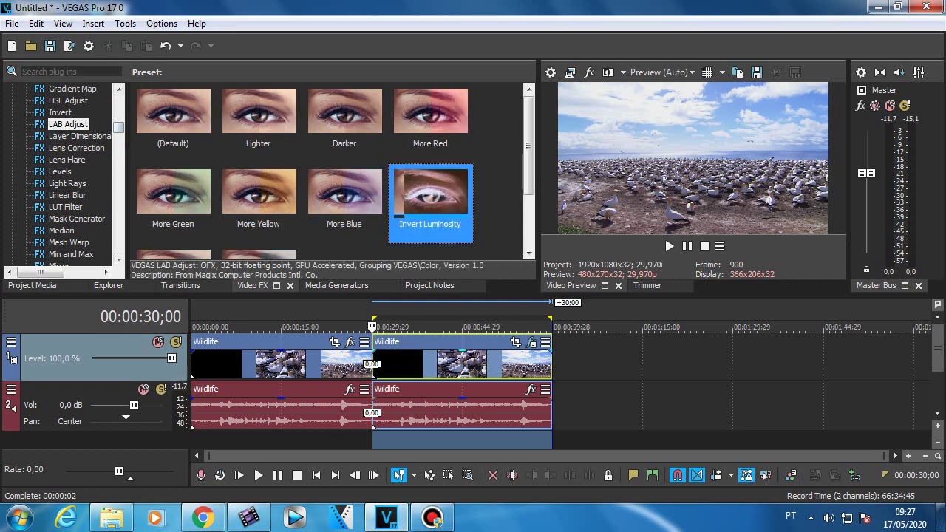
pyautogui.doubleClick(430, 203)
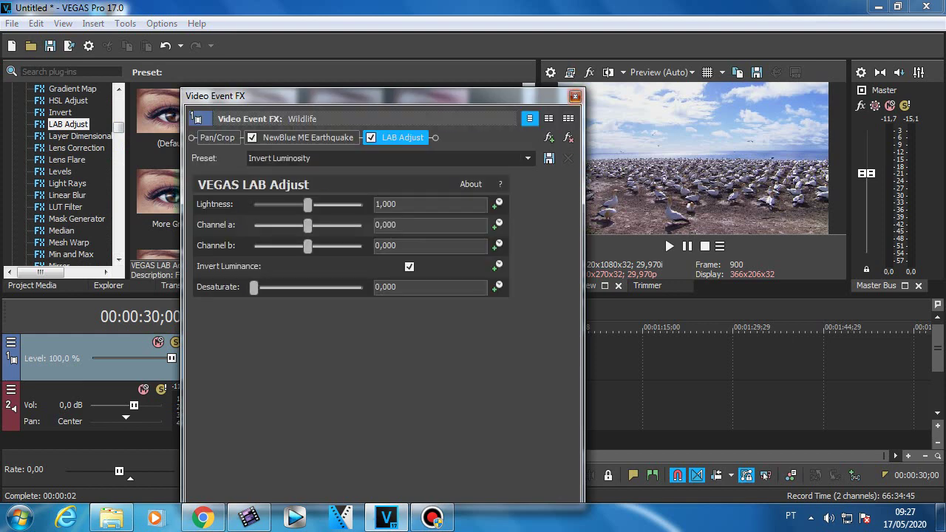
pyautogui.click(575, 96)
# Select the second Wildlife audio event and close the stray background window
pyautogui.doubleClick(437, 412)
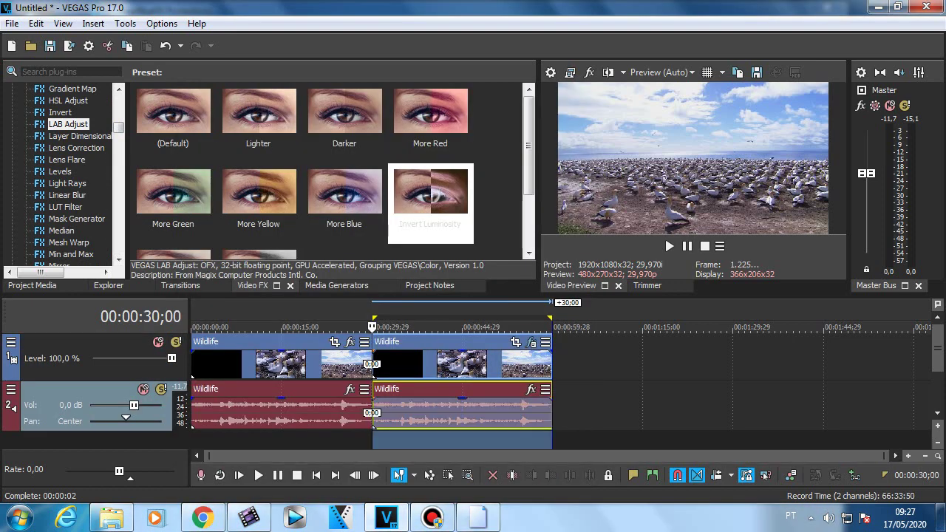
pyautogui.rightClick(478, 519)
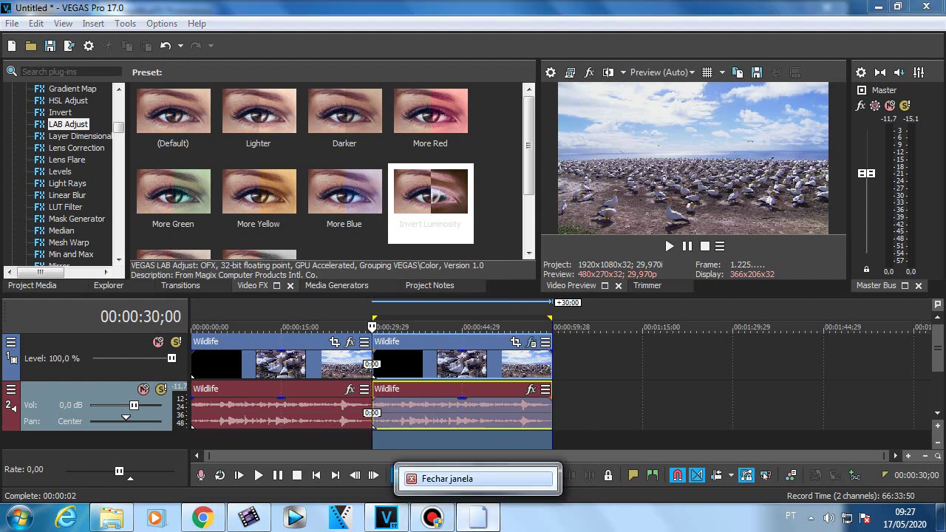
pyautogui.click(448, 479)
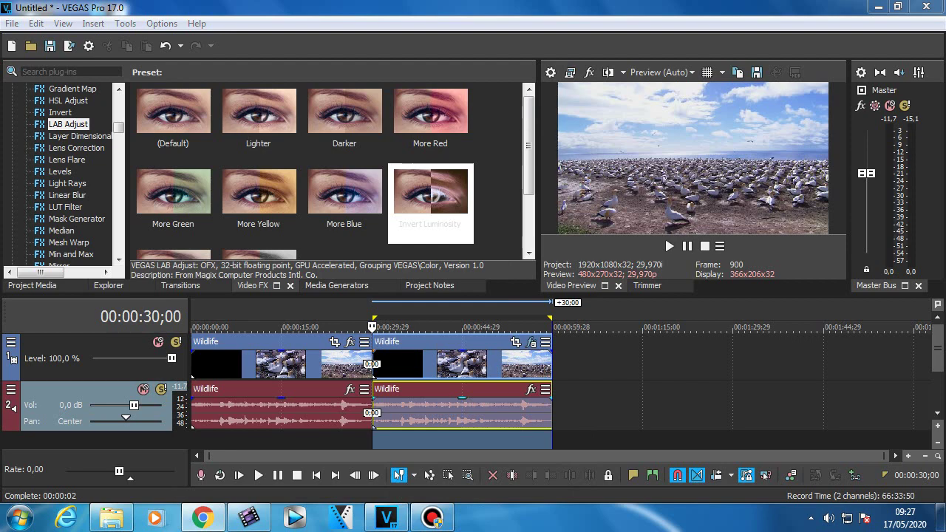
# Add the IL Vocodex (demo) plug-in to the second Wildlife audio event's effect chain, closing the SfVstServer window before retrying
pyautogui.rightClick(433, 405)
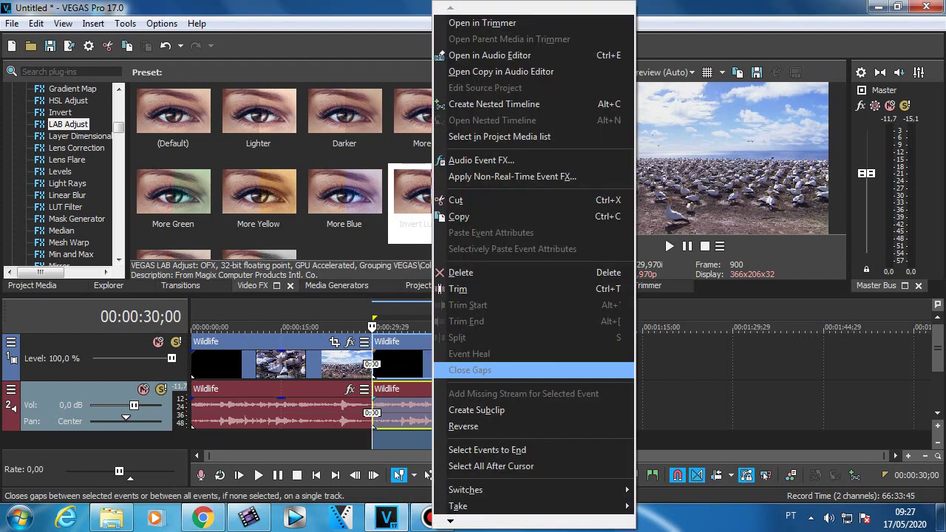
pyautogui.click(481, 160)
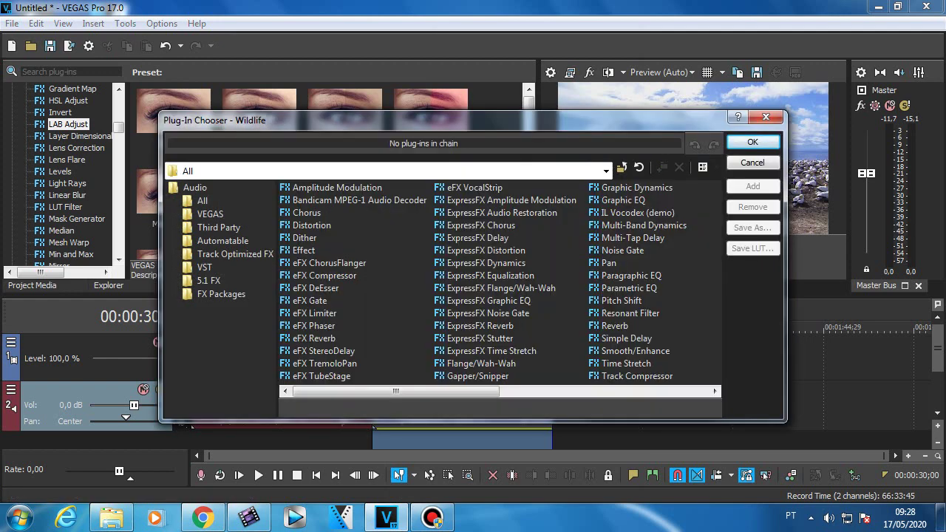
pyautogui.click(637, 212)
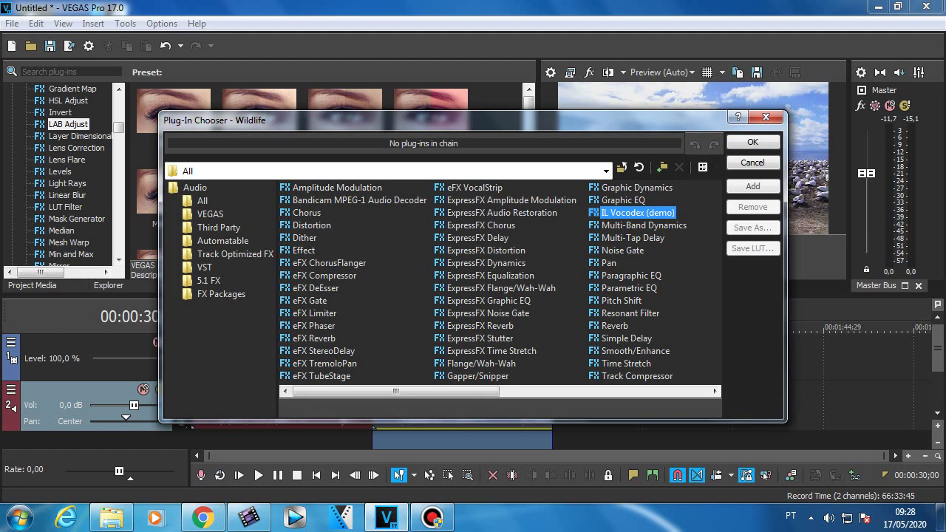
pyautogui.press('Return')
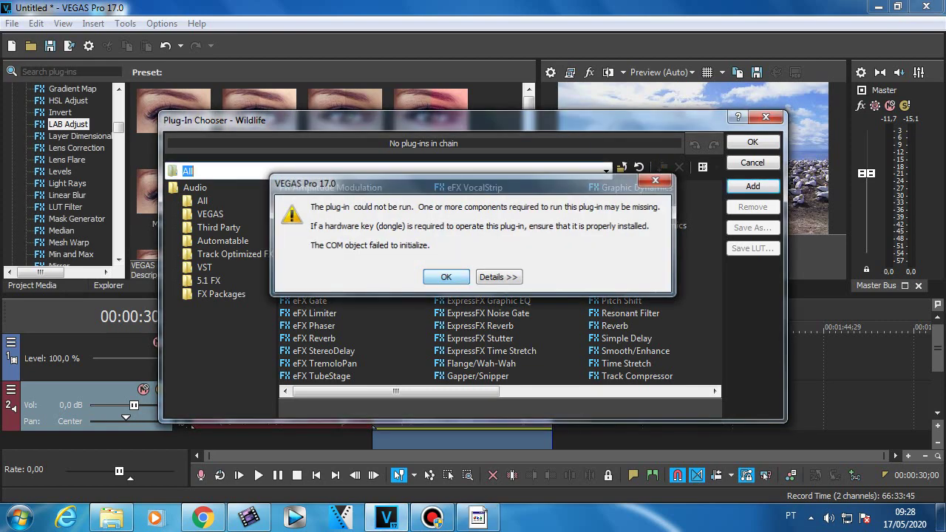
pyautogui.press('Return')
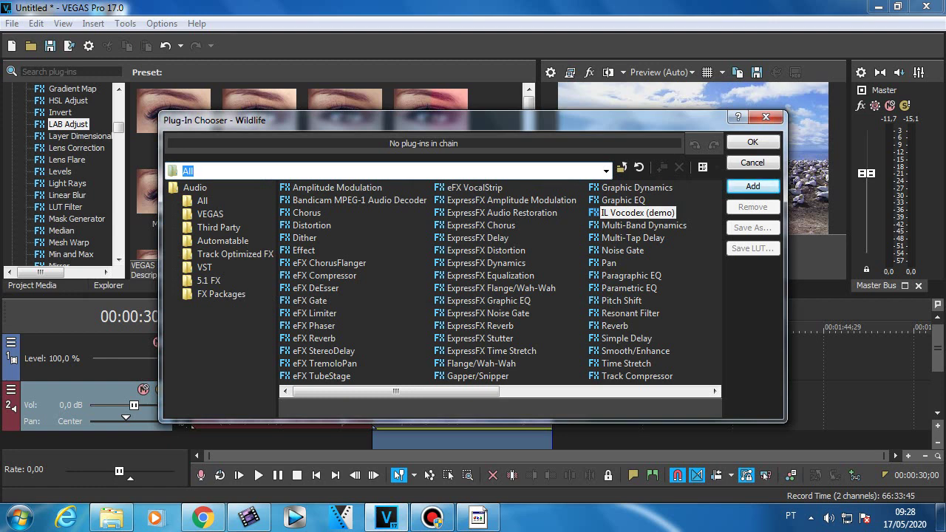
pyautogui.press('Tab')
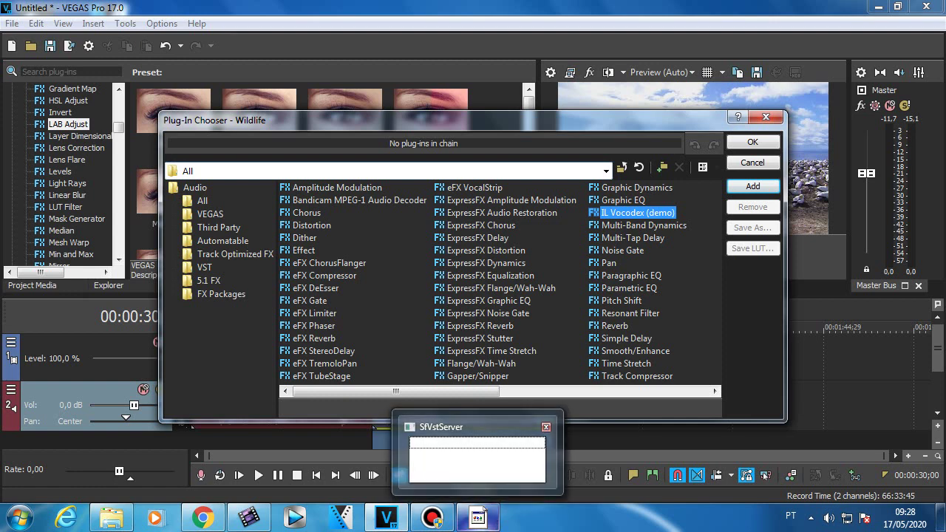
pyautogui.moveTo(478, 458)
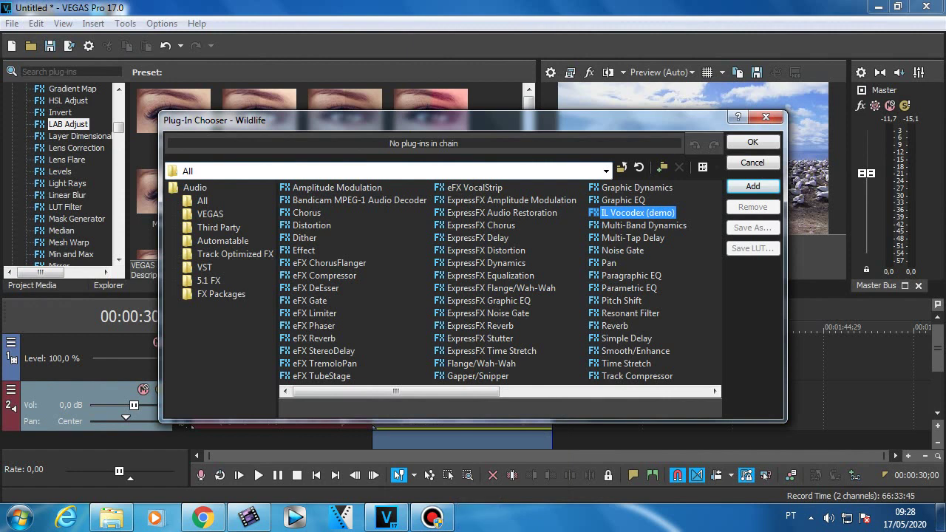
pyautogui.press('Return')
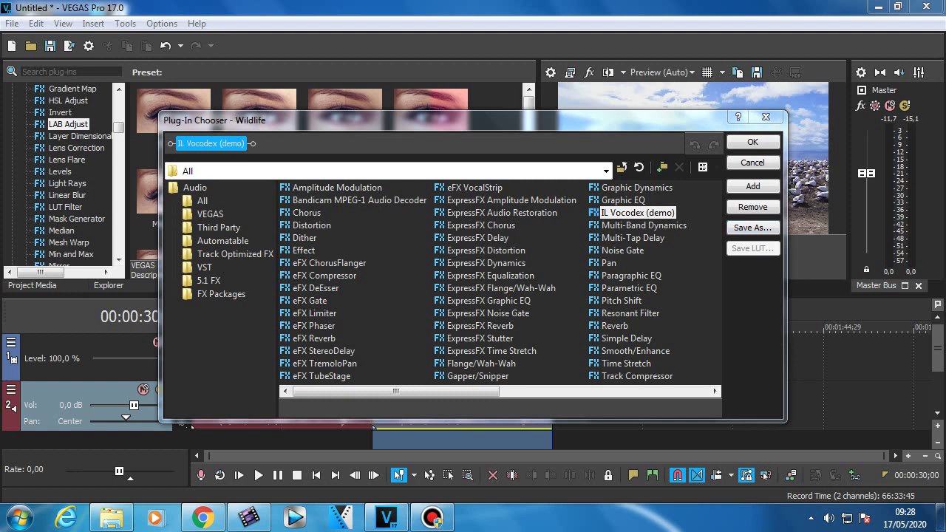
# Add ExpressFX Distortion and Pitch Shift after IL Vocodex in the audio event's effect chain and accept the chain
pyautogui.click(486, 250)
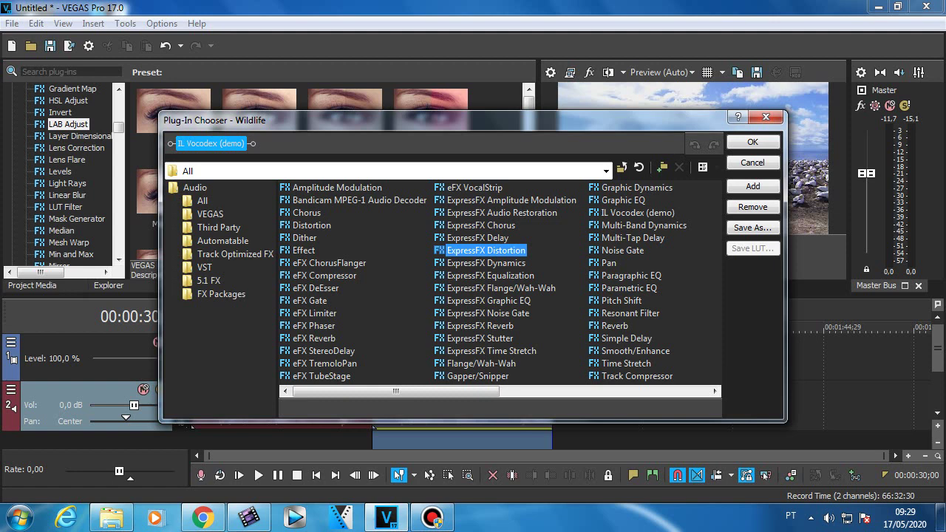
pyautogui.click(753, 186)
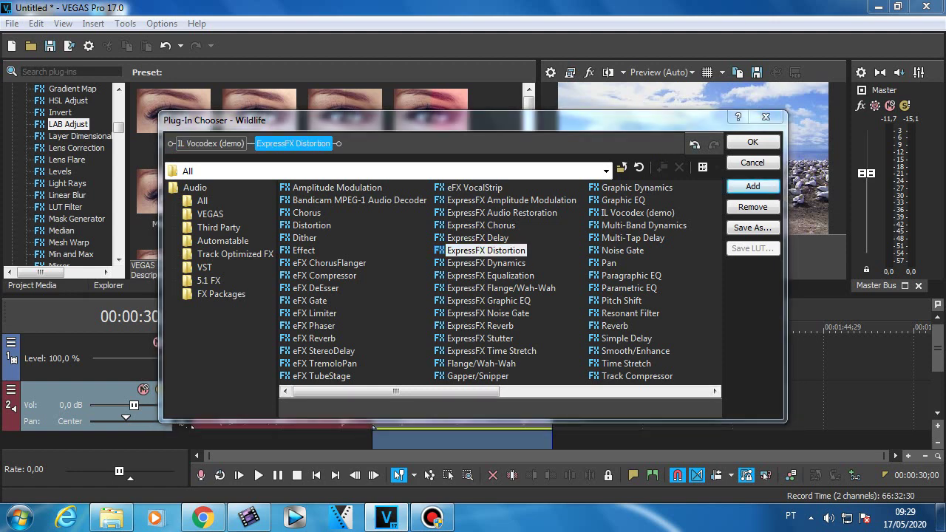
pyautogui.click(621, 301)
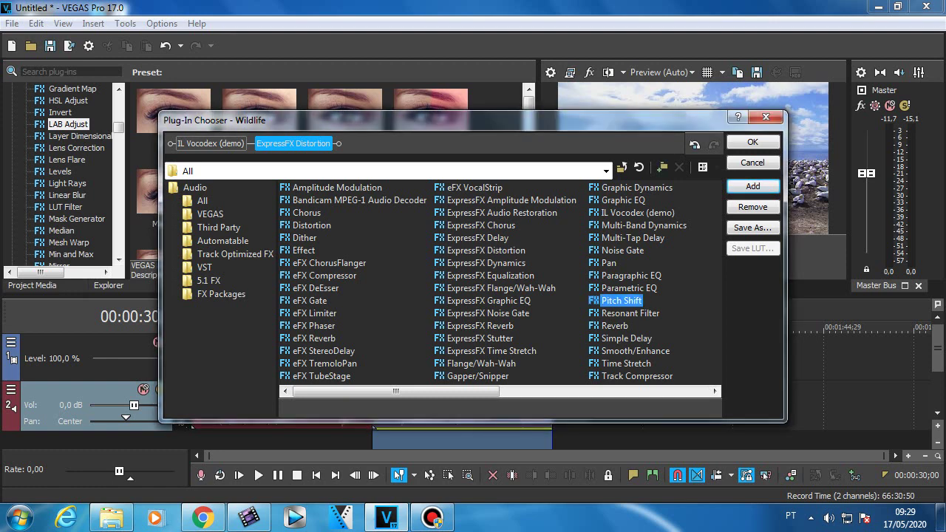
pyautogui.press('Return')
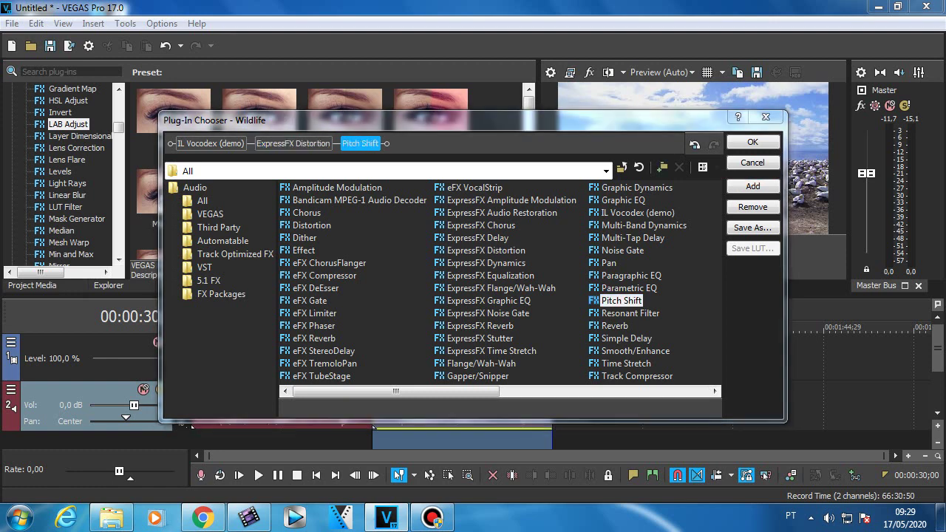
pyautogui.click(753, 142)
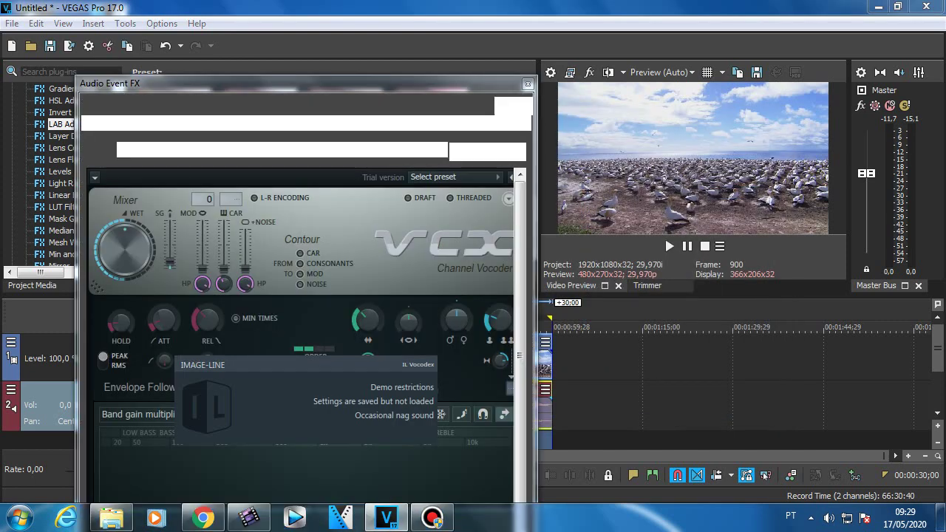
# Set IL Vocodex to its Clearer preset and ExpressFX Distortion to the [Sys] Mangle preset
pyautogui.click(456, 177)
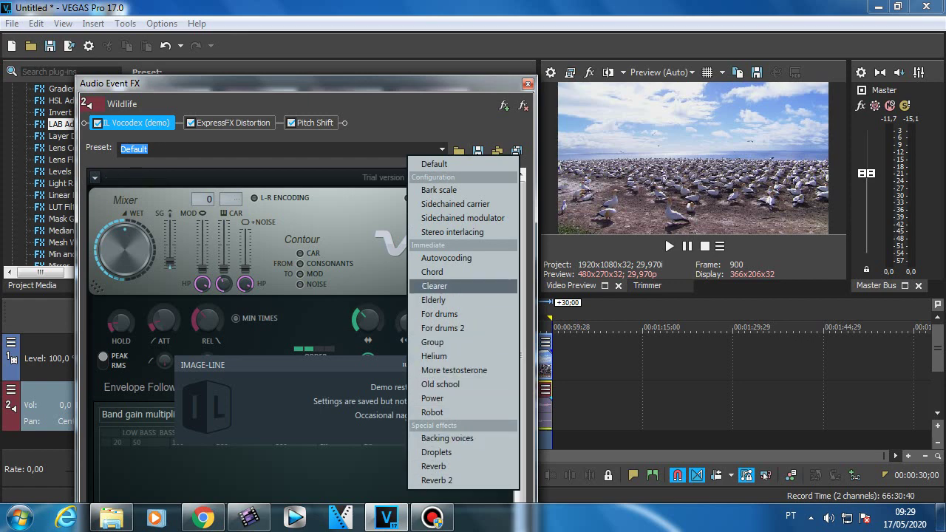
pyautogui.click(433, 286)
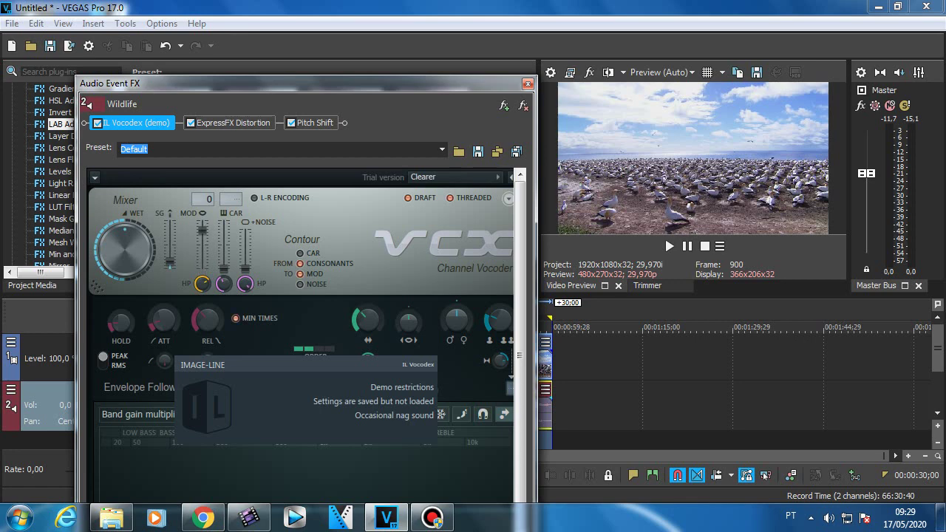
pyautogui.click(232, 123)
pyautogui.click(277, 149)
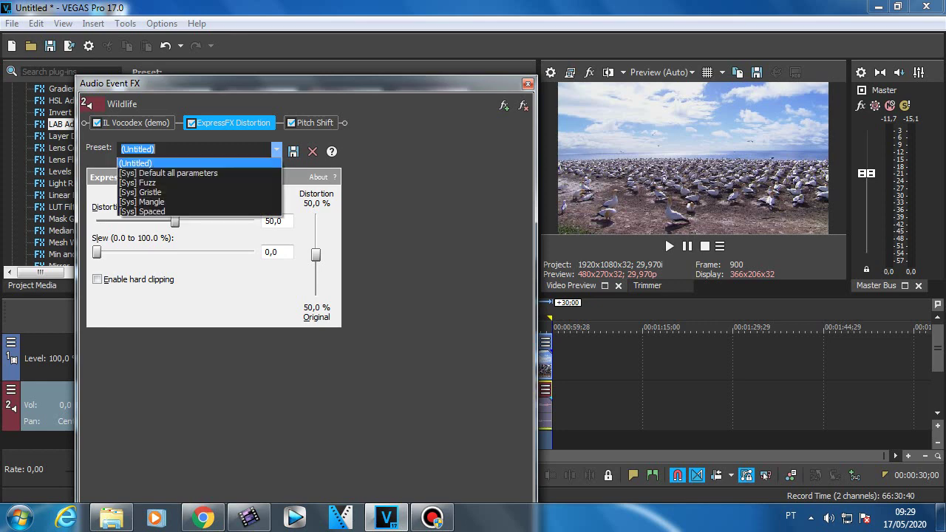
pyautogui.click(151, 201)
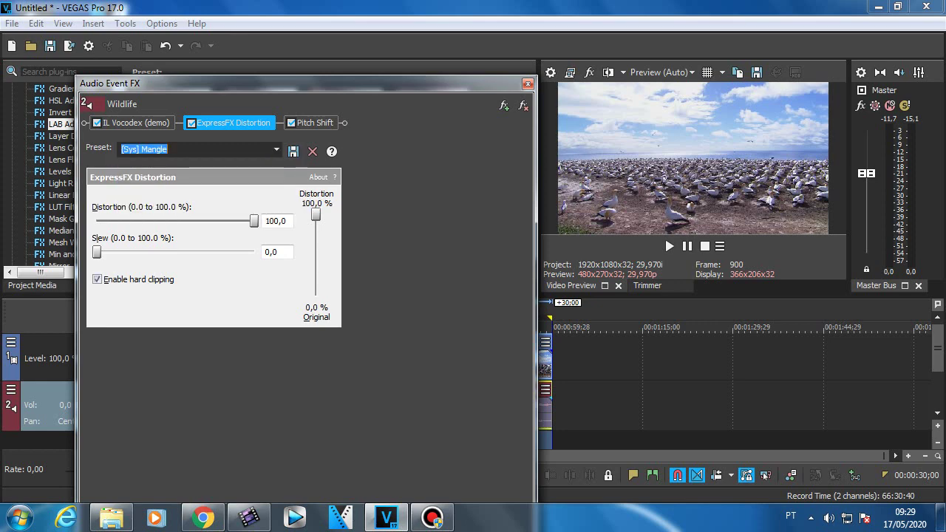
# Set Pitch Shift to preserve duration and shift by -2 semitones, and close the audio event effects window
pyautogui.click(315, 123)
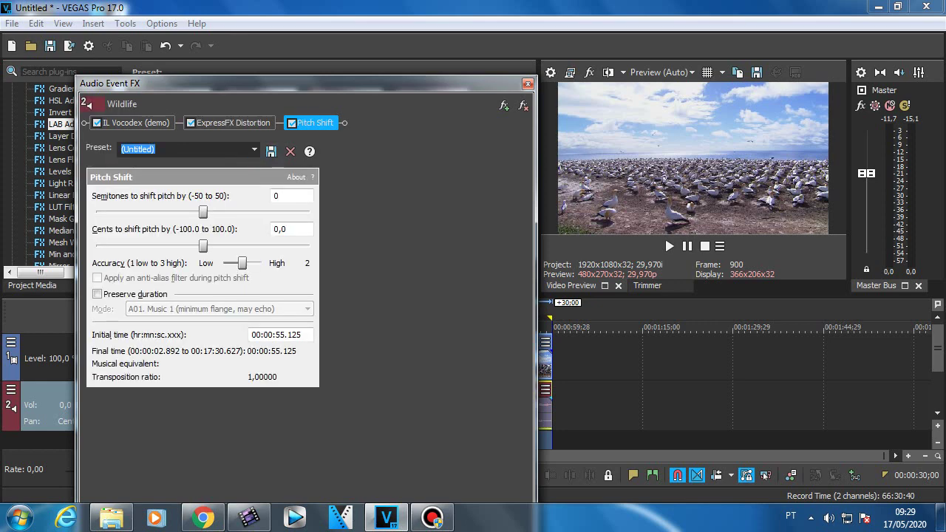
pyautogui.click(97, 294)
pyautogui.press('space')
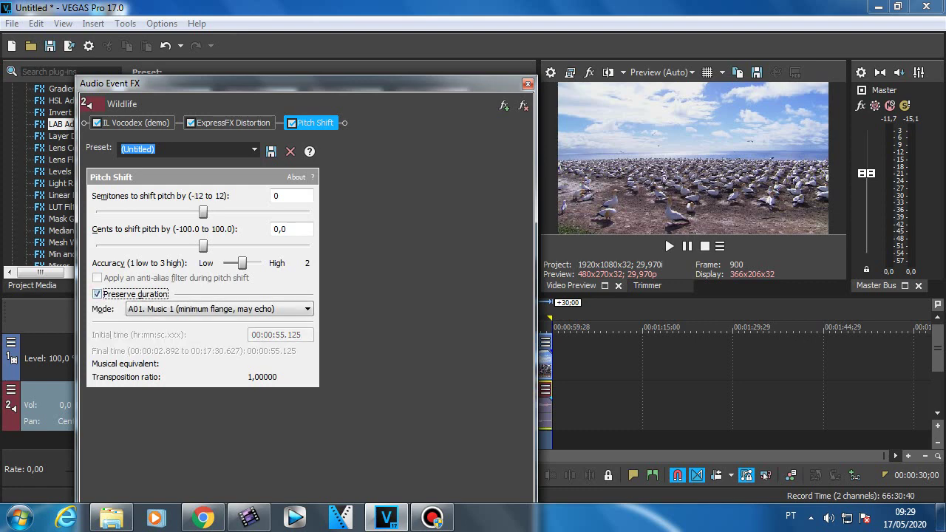
pyautogui.moveTo(203, 212)
pyautogui.mouseDown()
pyautogui.moveTo(176, 212)
pyautogui.moveTo(186, 212)
pyautogui.mouseUp()
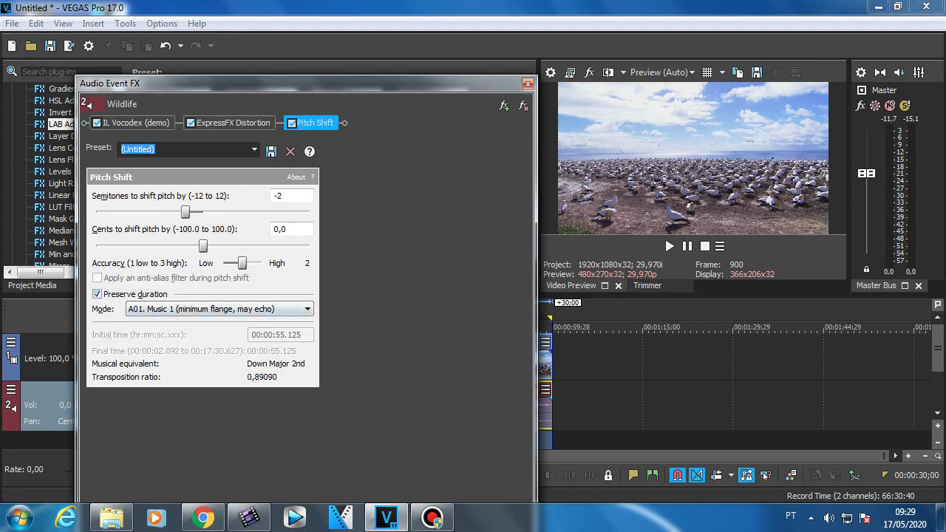
pyautogui.click(219, 308)
pyautogui.click(220, 475)
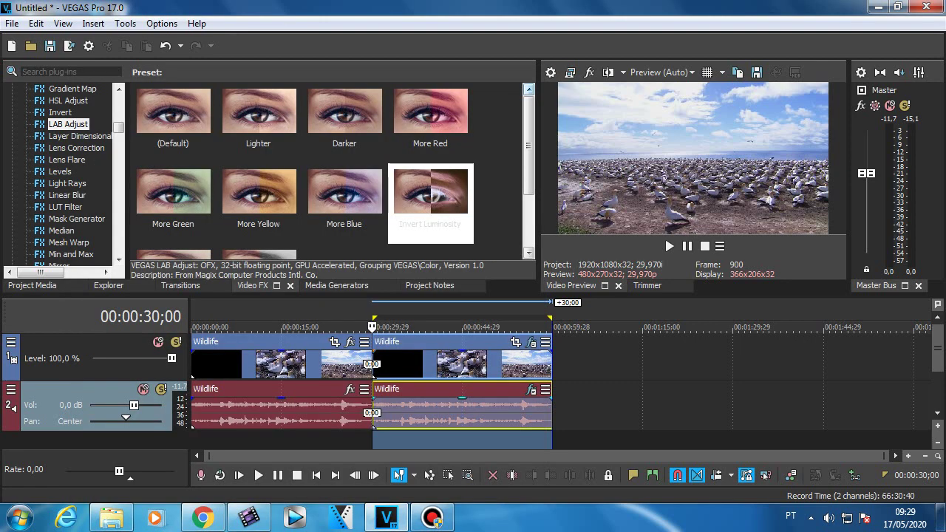
pyautogui.click(528, 83)
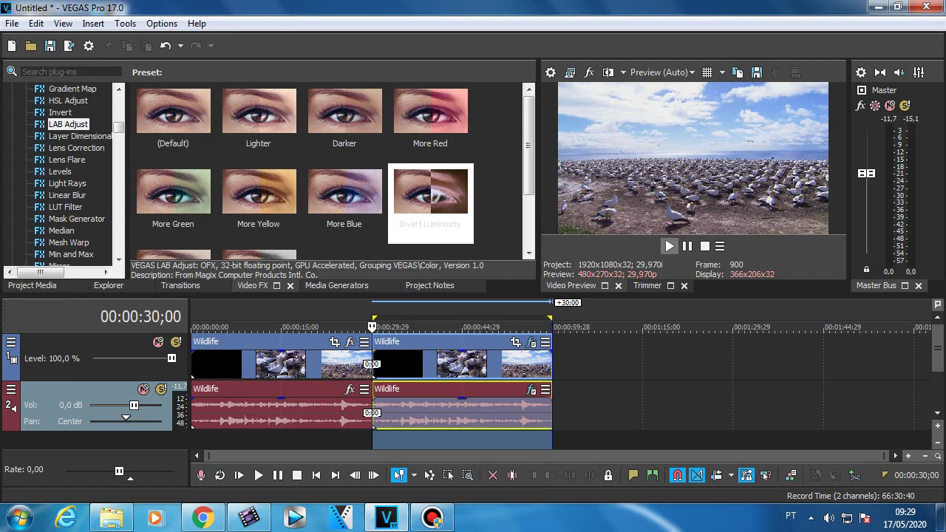
# Play the second Wildlife clip from 00:00:30;00 and check several frames along it to review the applied video and audio effects
pyautogui.press('space')
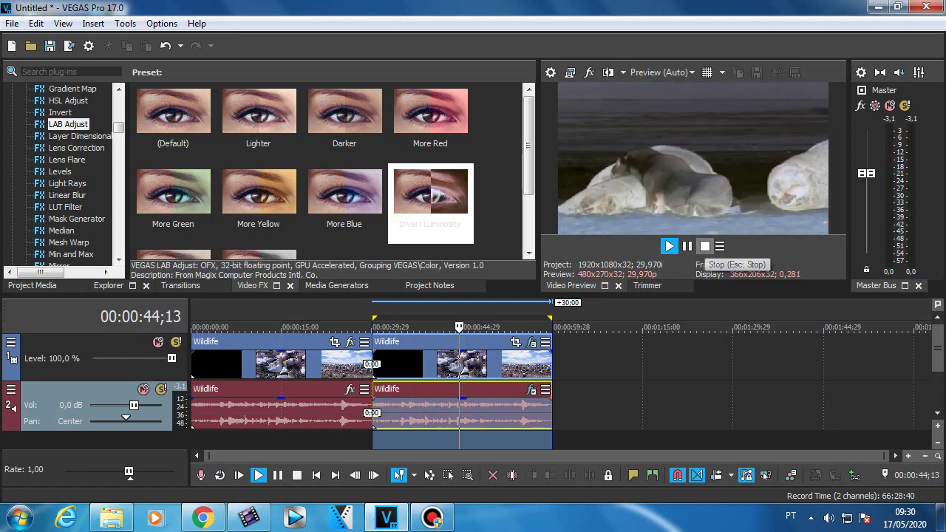
pyautogui.click(704, 246)
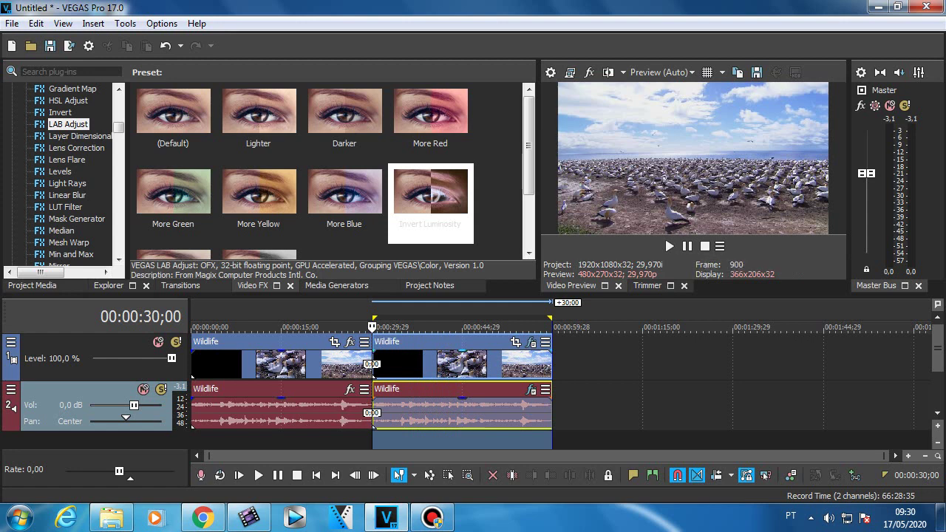
pyautogui.click(462, 362)
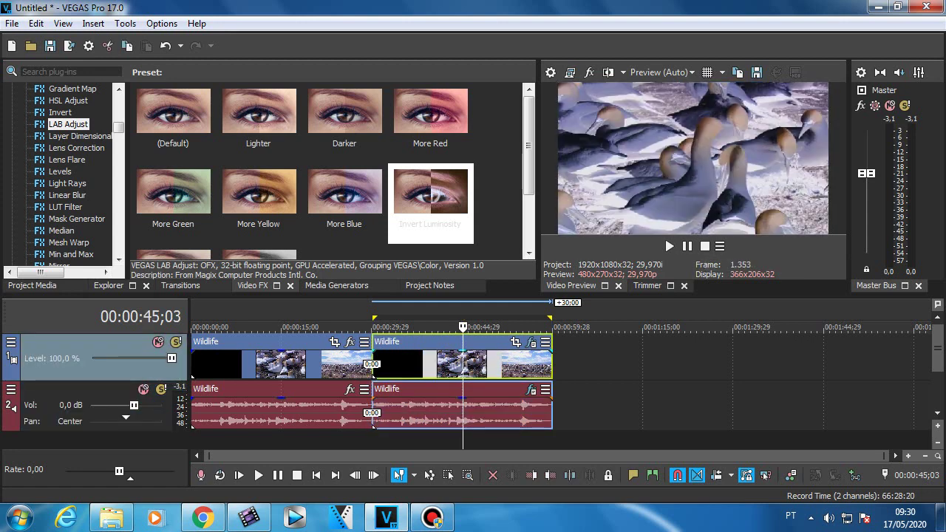
pyautogui.click(499, 363)
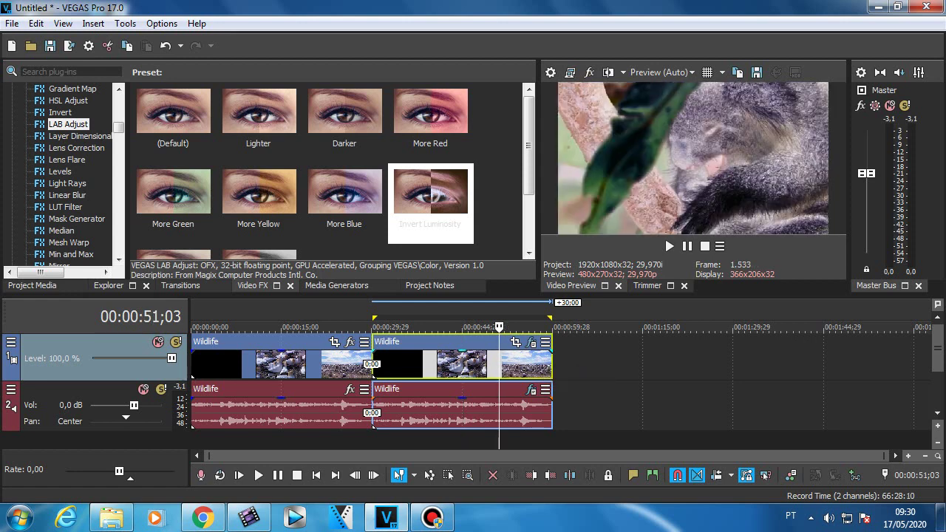
pyautogui.click(551, 363)
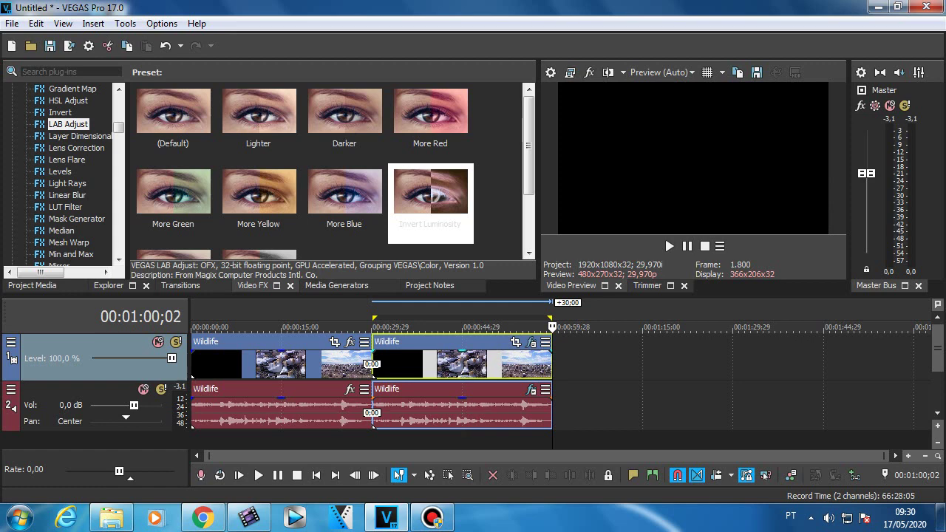
pyautogui.click(373, 426)
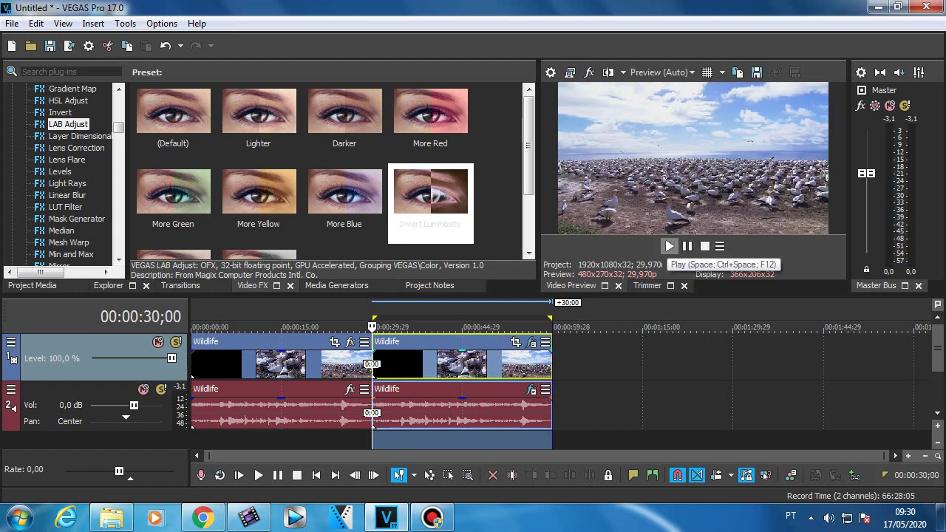
pyautogui.click(670, 247)
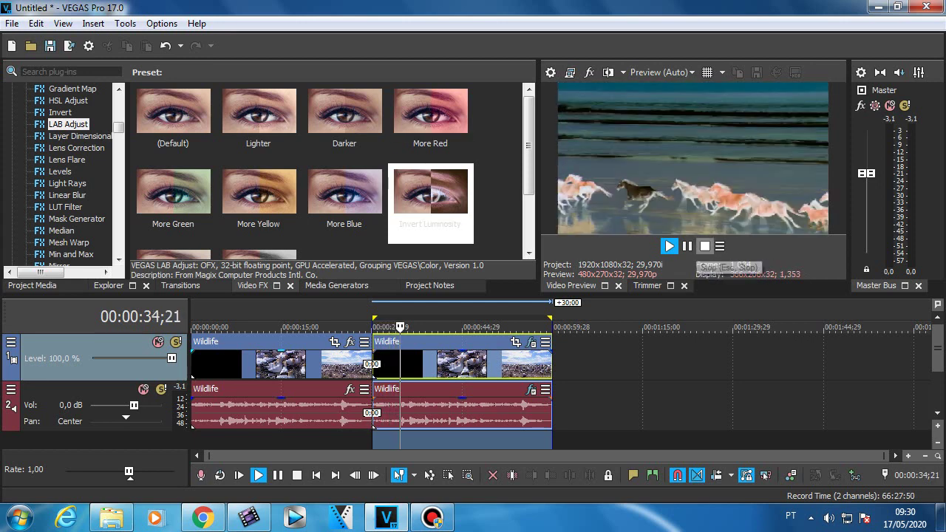
pyautogui.click(705, 246)
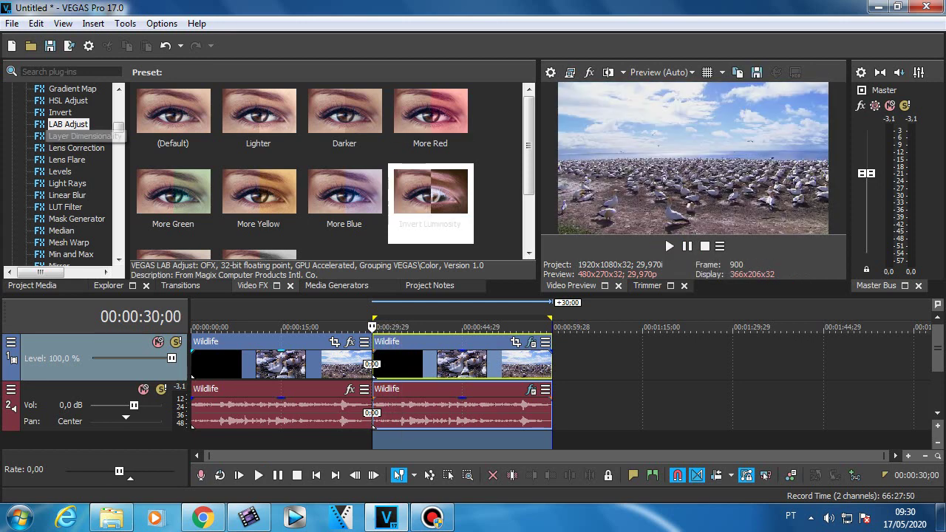